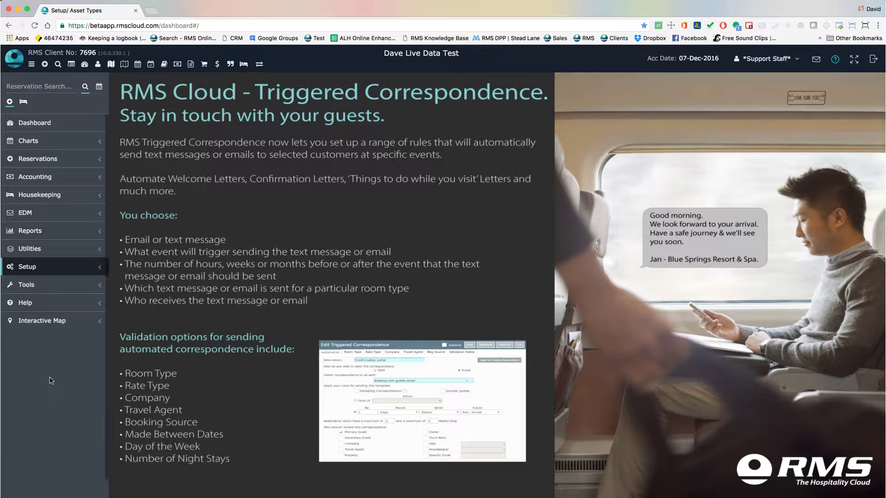
# - Open the Ground Care asset type from Asset Types and select its Landscaping Equipment sub asset type
pyautogui.click(69, 267)
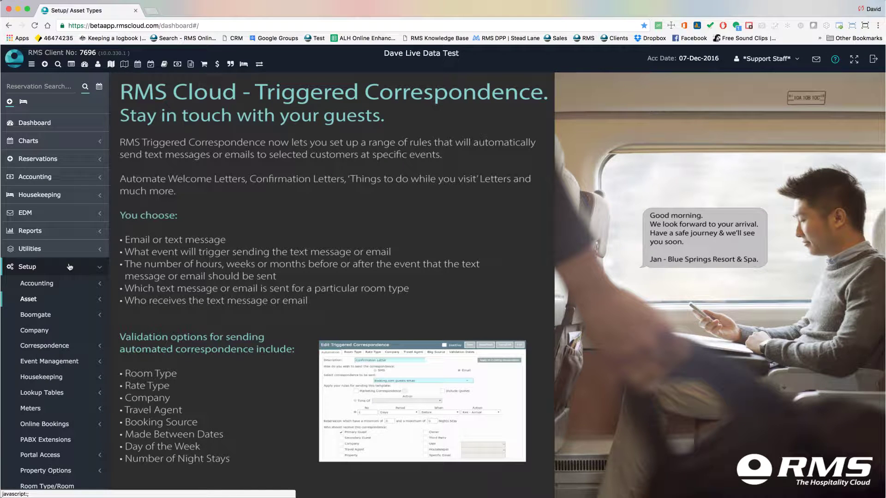
pyautogui.click(62, 304)
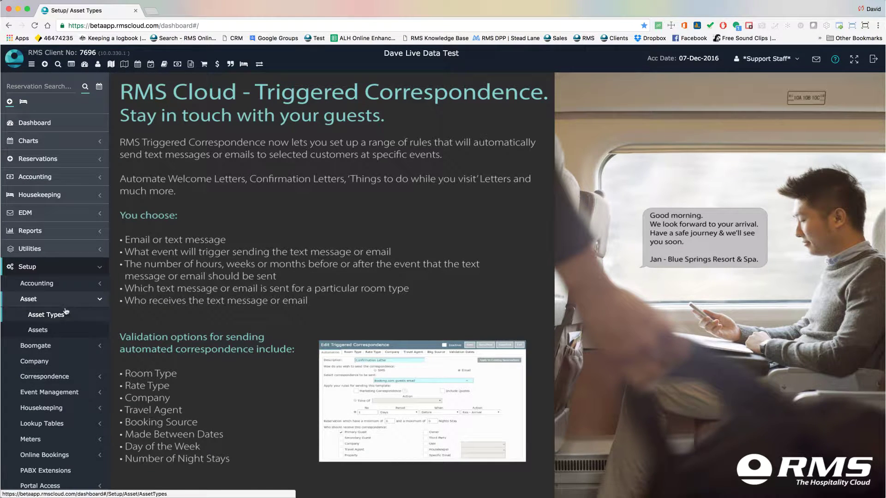
pyautogui.click(69, 316)
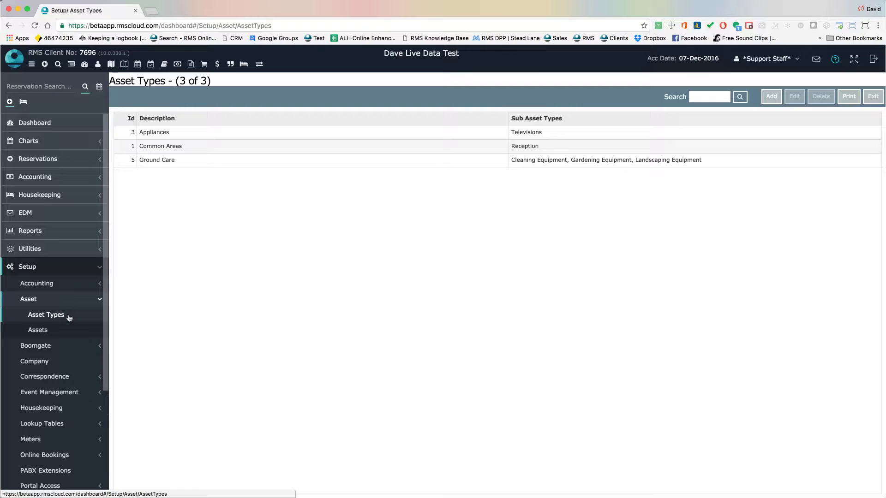
pyautogui.doubleClick(192, 163)
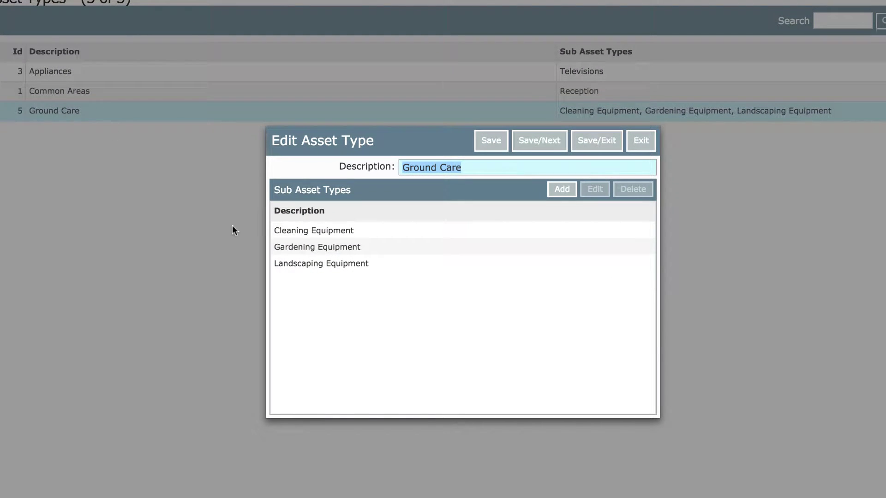
pyautogui.click(418, 269)
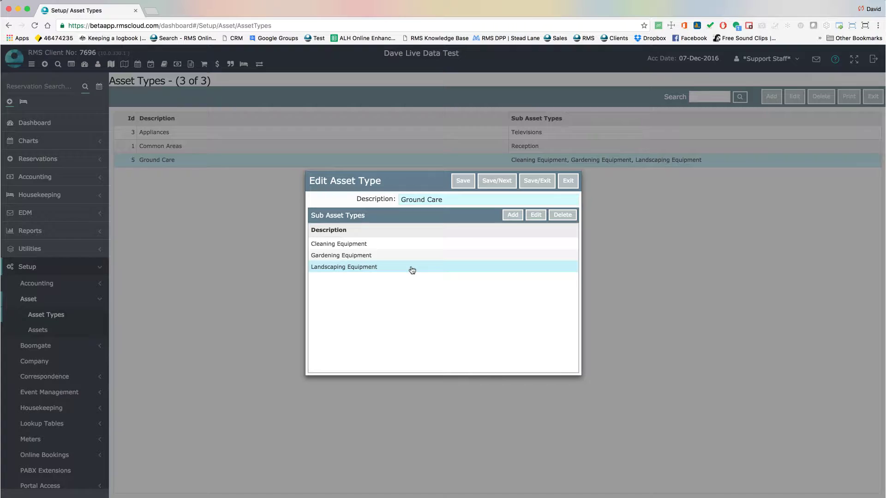
# - Edit the 38 Inch Panasonic TV asset, setting Associated To to Room and Rooms to DLX 1
pyautogui.click(69, 330)
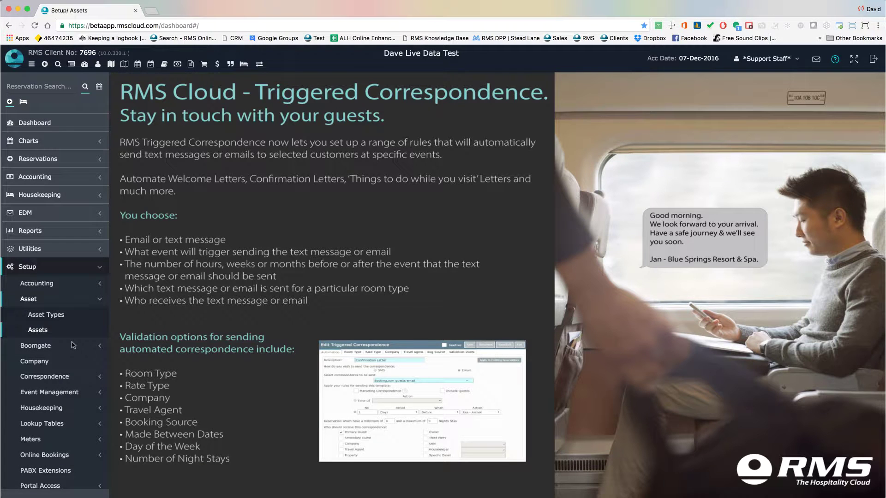
pyautogui.click(59, 334)
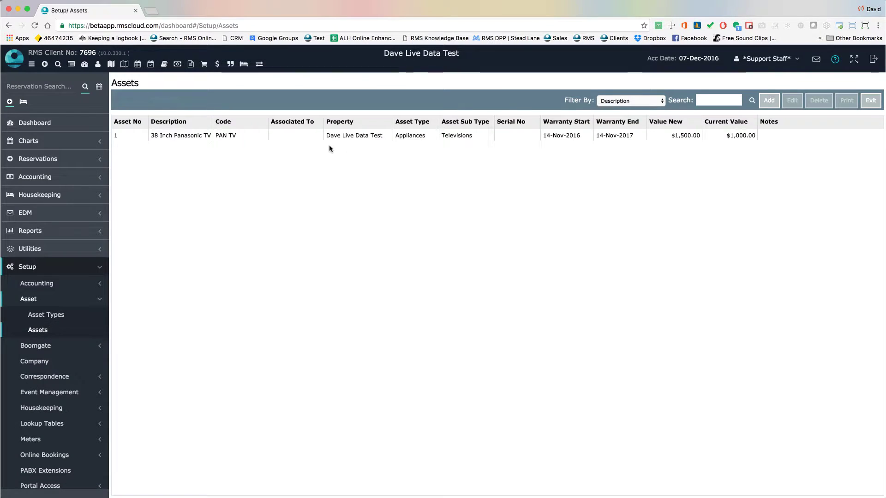
pyautogui.doubleClick(332, 139)
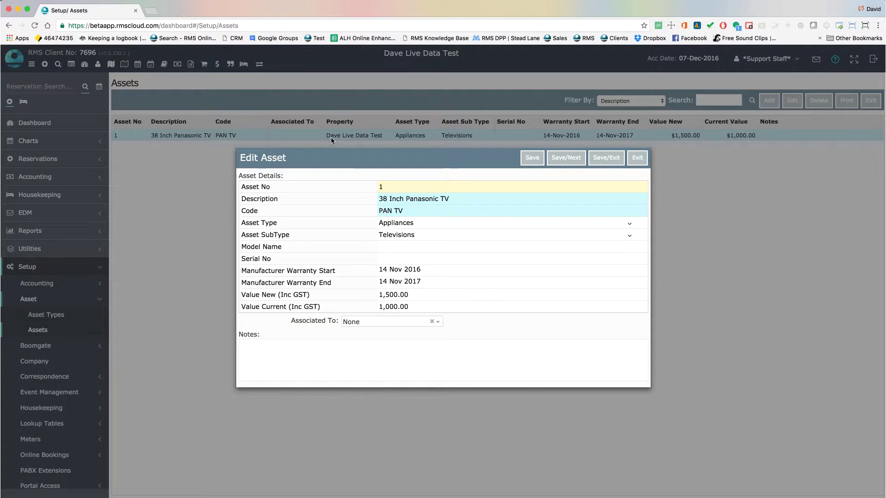
pyautogui.click(399, 326)
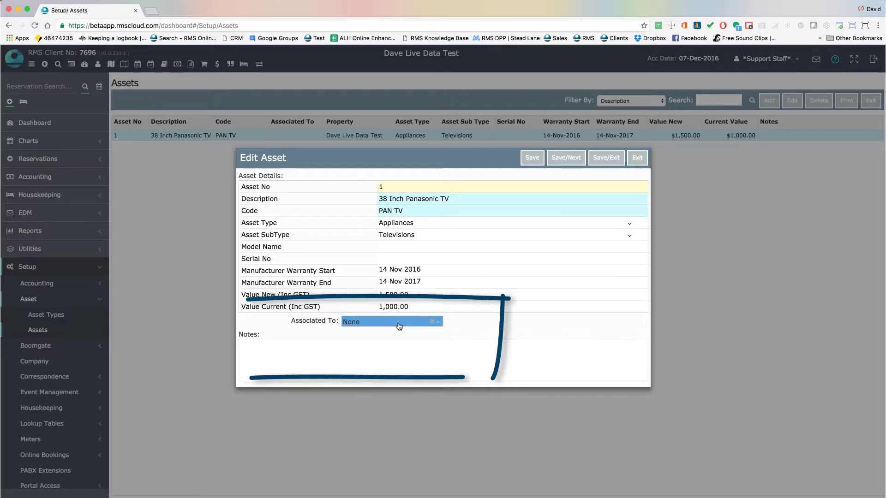
pyautogui.click(398, 324)
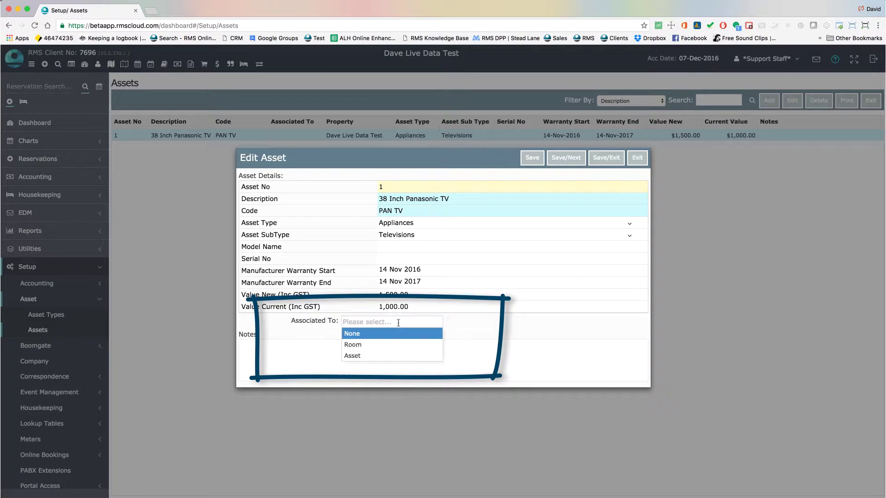
pyautogui.click(386, 345)
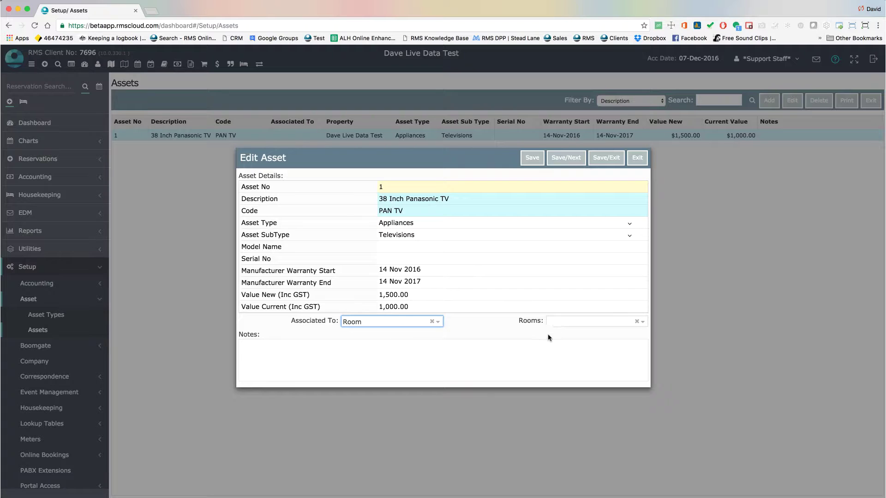
pyautogui.click(570, 323)
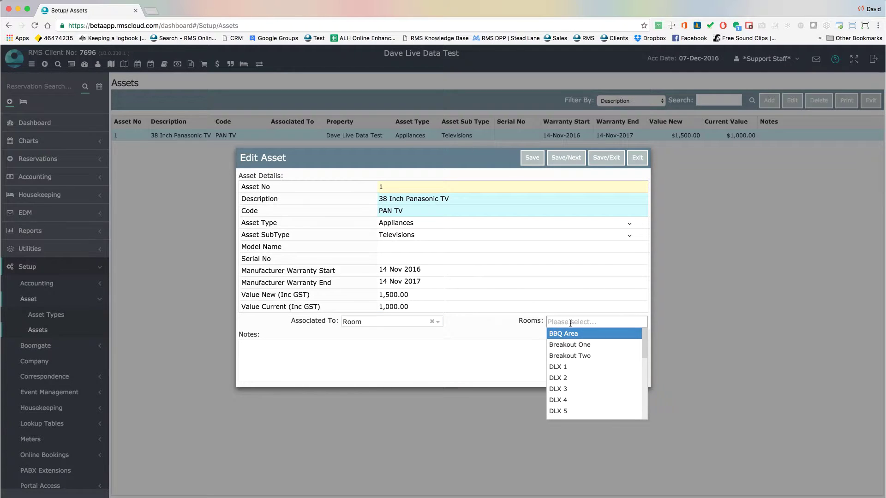
pyautogui.click(571, 367)
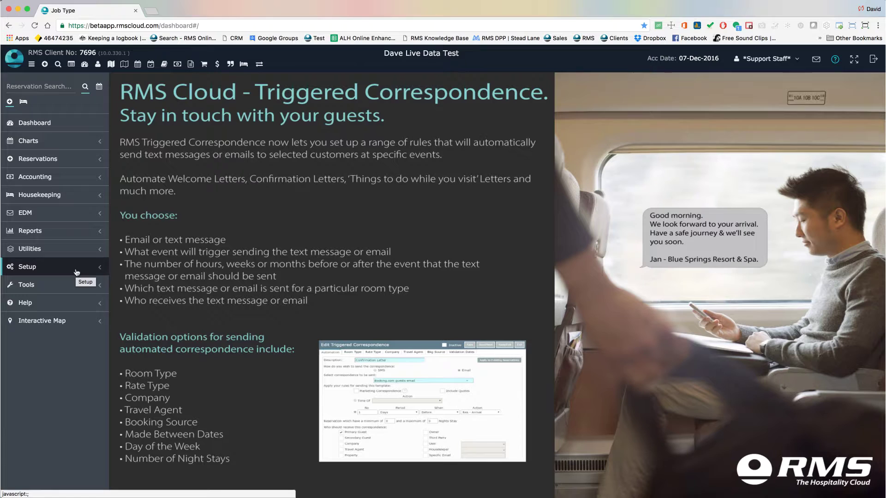
# - Open Lookup Tables > Job Type and edit the Groundskeeping entry
pyautogui.click(76, 271)
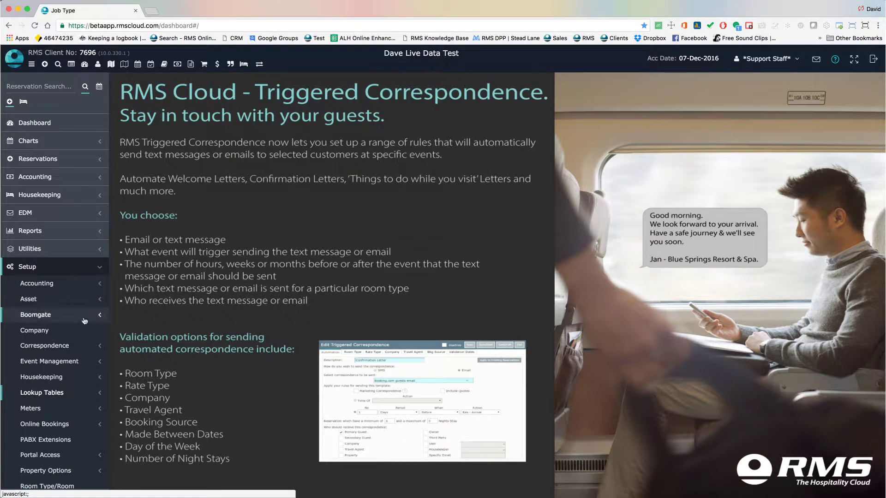
pyautogui.click(79, 393)
pyautogui.scroll(-10, 82, 425)
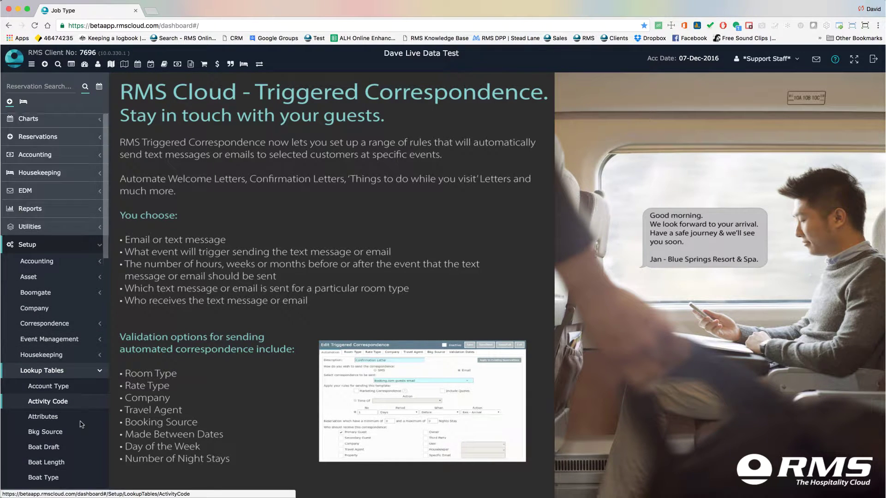
pyautogui.click(68, 436)
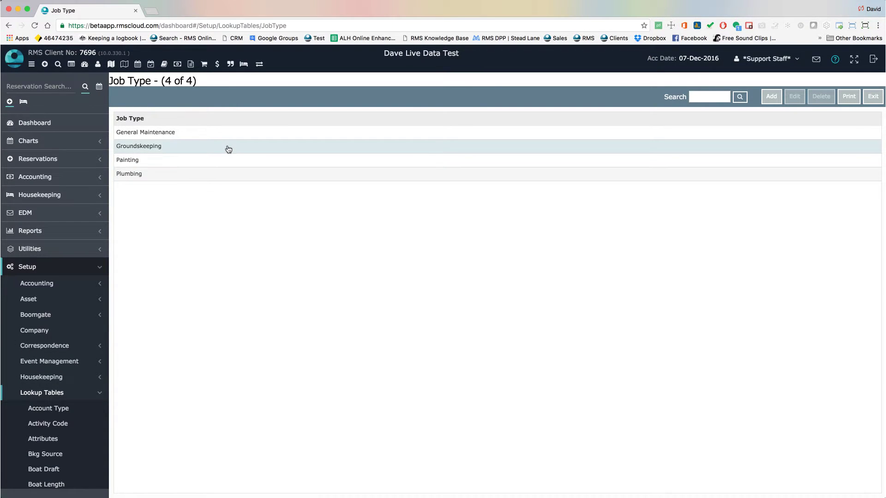
pyautogui.doubleClick(228, 148)
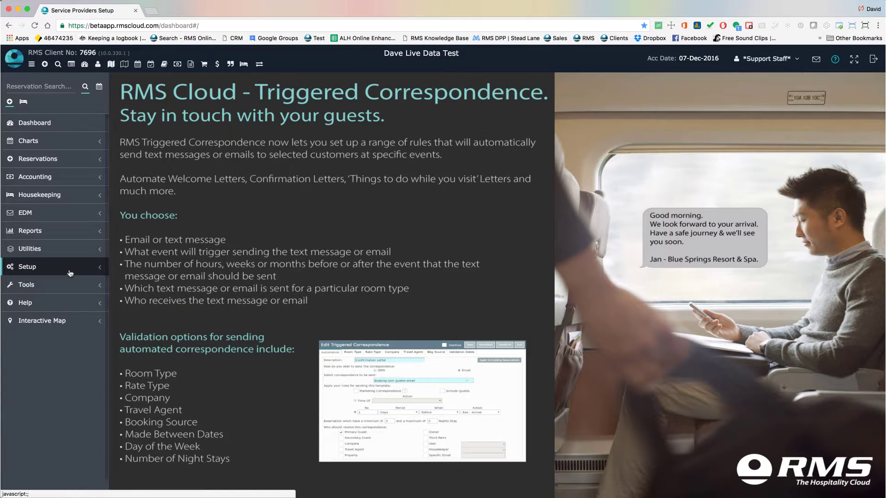
# - Open the Maintenance Department service provider from Event Management > Service Providers
pyautogui.click(69, 271)
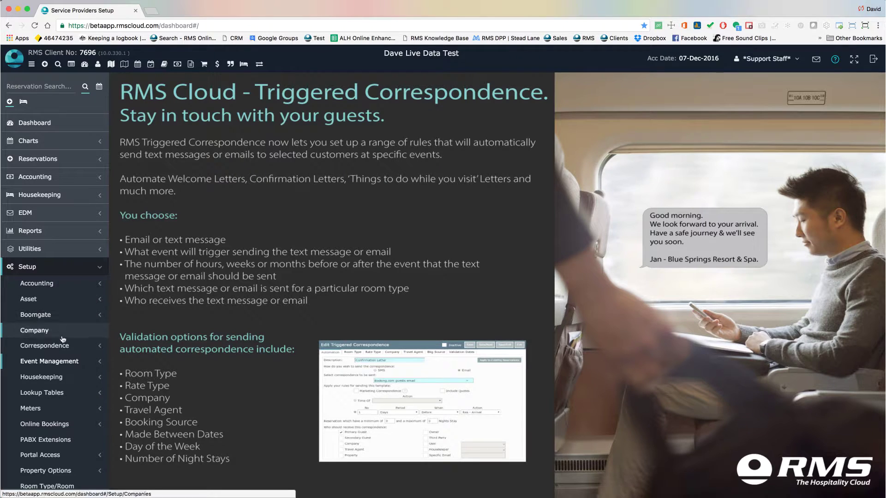
pyautogui.click(66, 362)
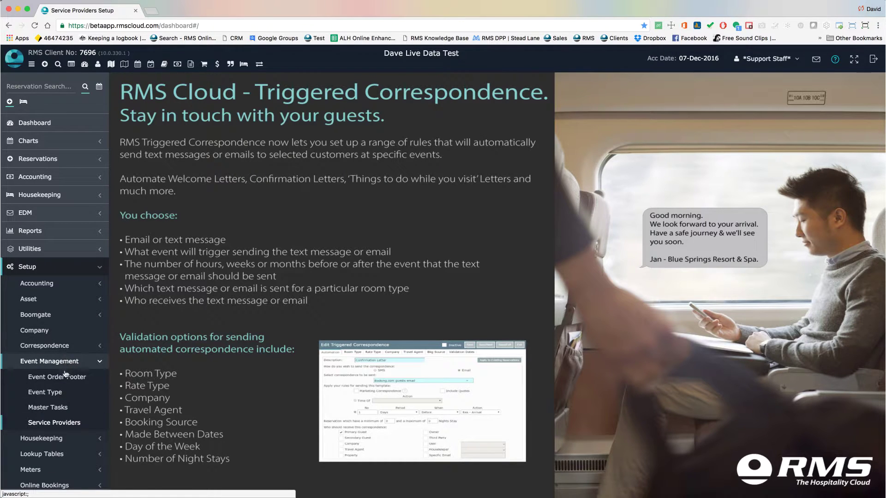
pyautogui.click(76, 423)
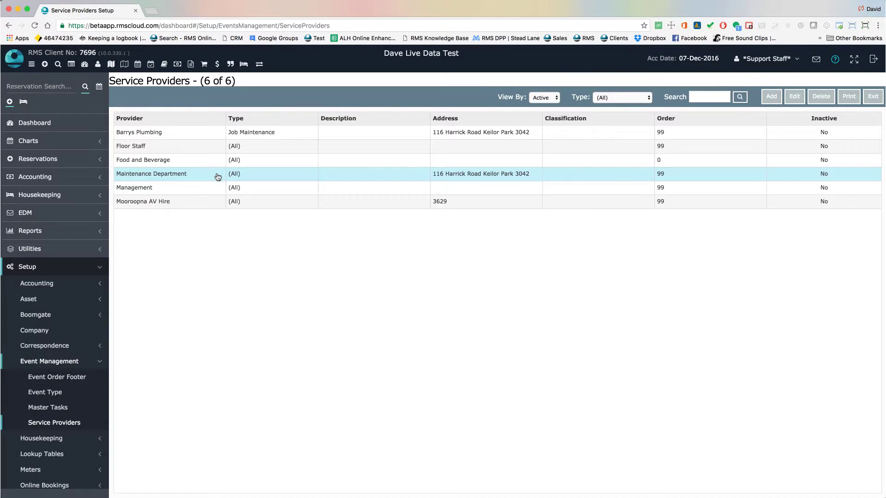
pyautogui.doubleClick(218, 176)
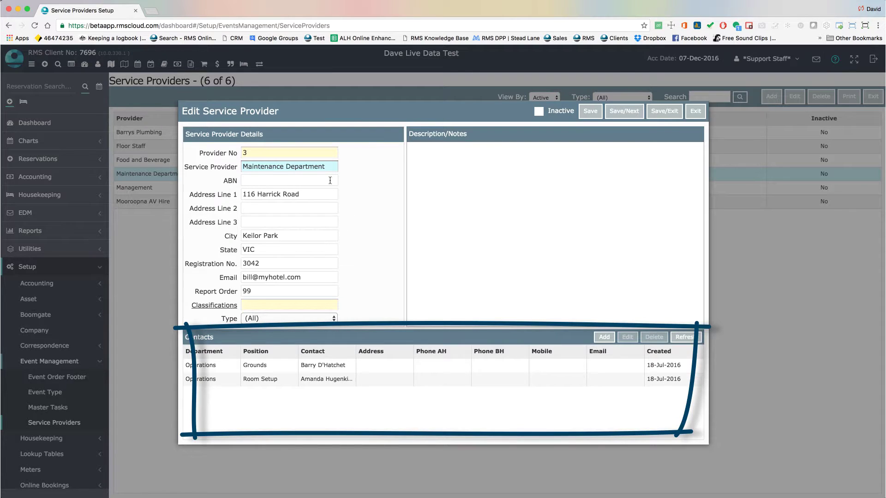
# - Tick Main Contact on the Grounds contact and save it, leaving the provider type unchanged
pyautogui.doubleClick(265, 366)
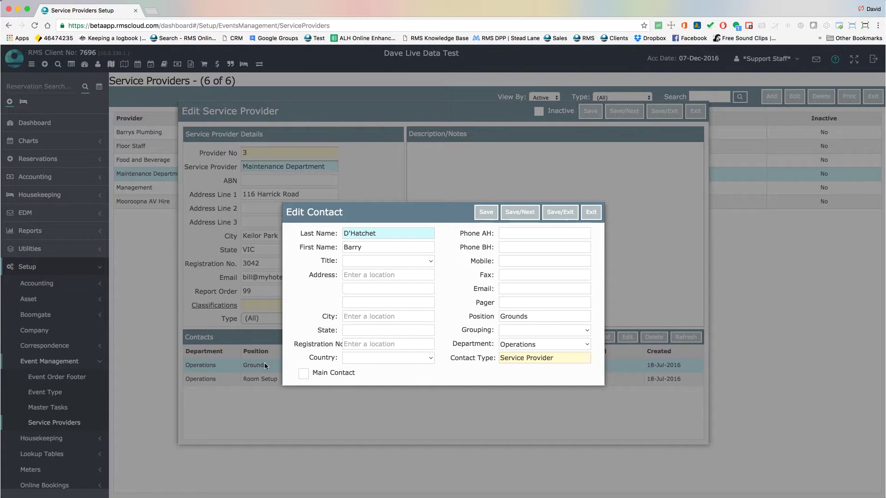
pyautogui.click(303, 374)
pyautogui.click(561, 212)
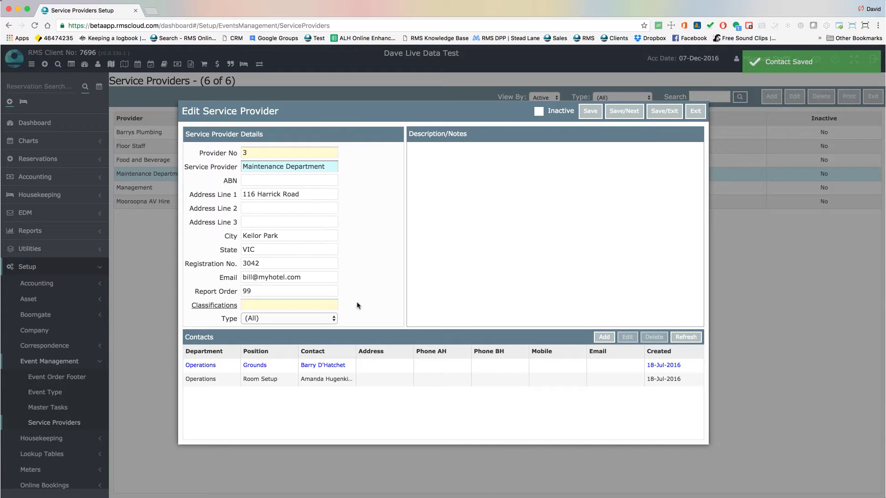
pyautogui.click(327, 321)
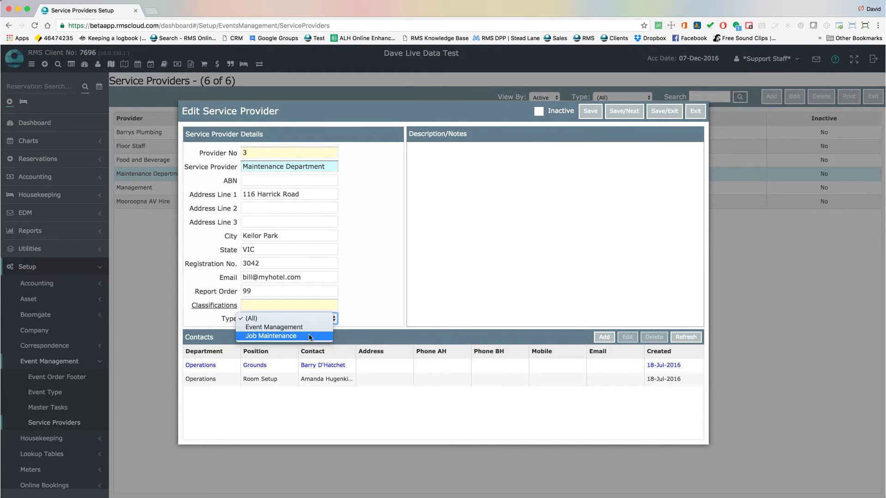
pyautogui.press('Escape')
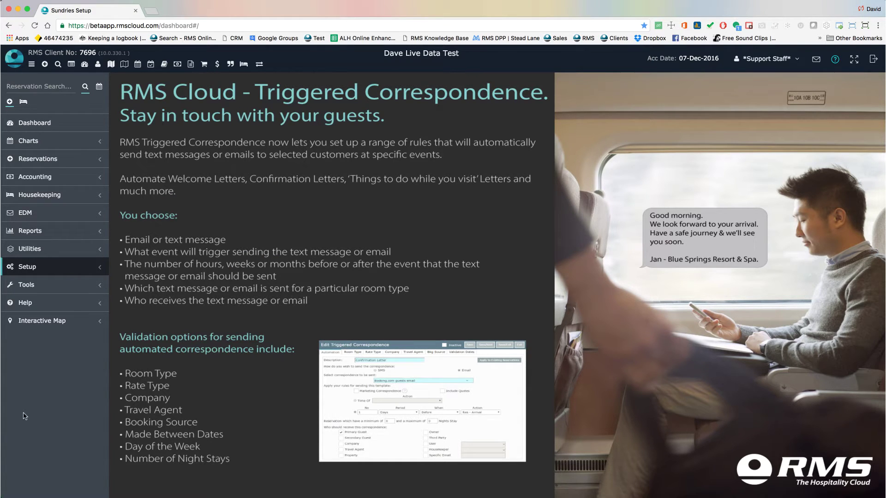
# - Open the Maintenance sundry (Id 36) under Accounting > Sundries and tick Job Maintenance Charge
pyautogui.click(55, 271)
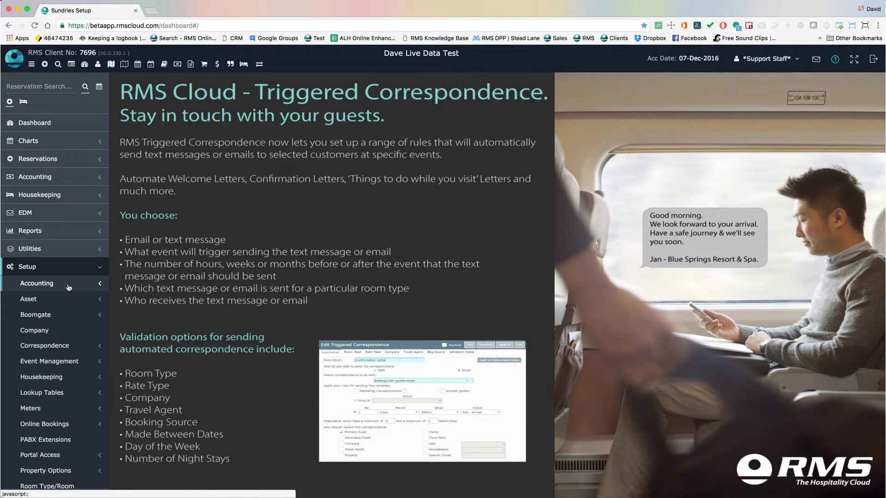
pyautogui.click(69, 288)
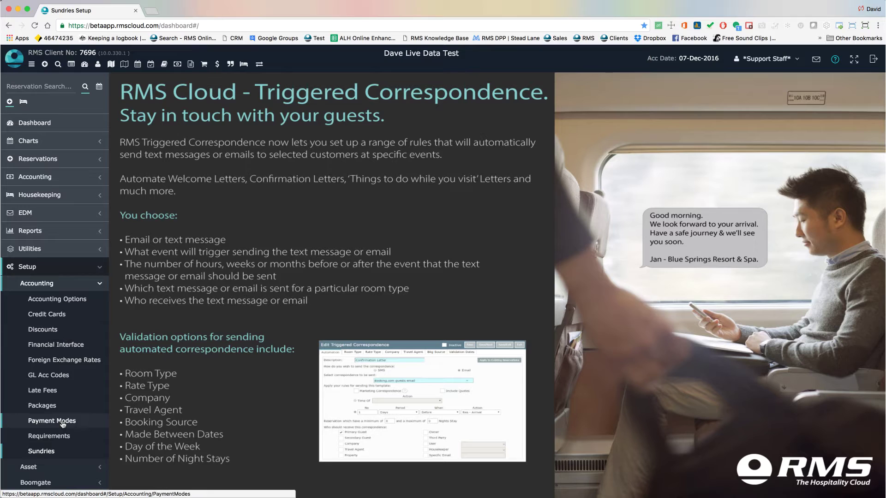
pyautogui.click(65, 452)
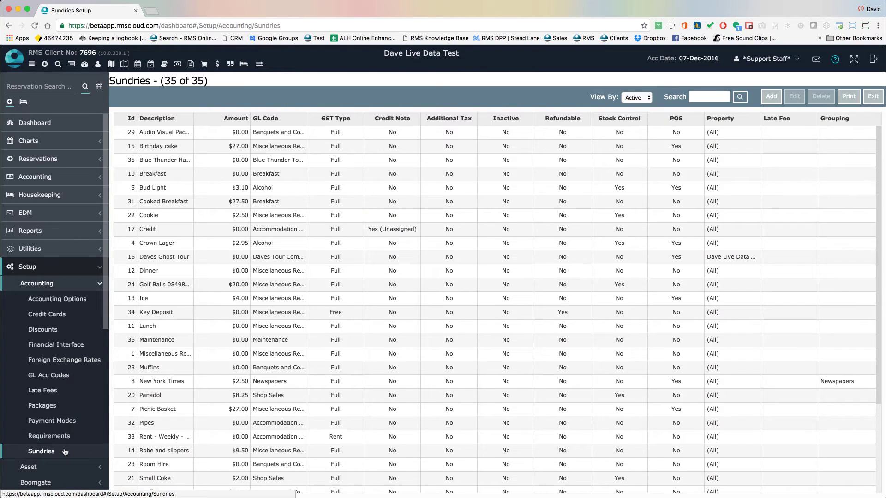
pyautogui.click(160, 342)
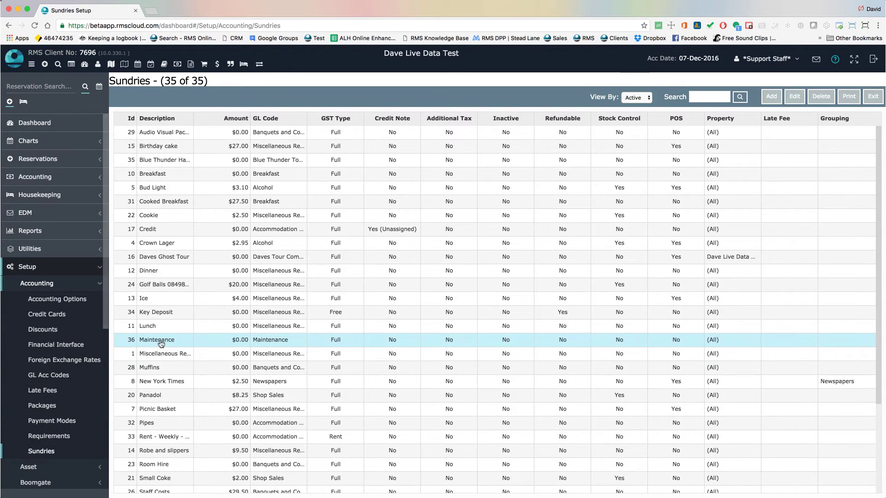
pyautogui.doubleClick(161, 342)
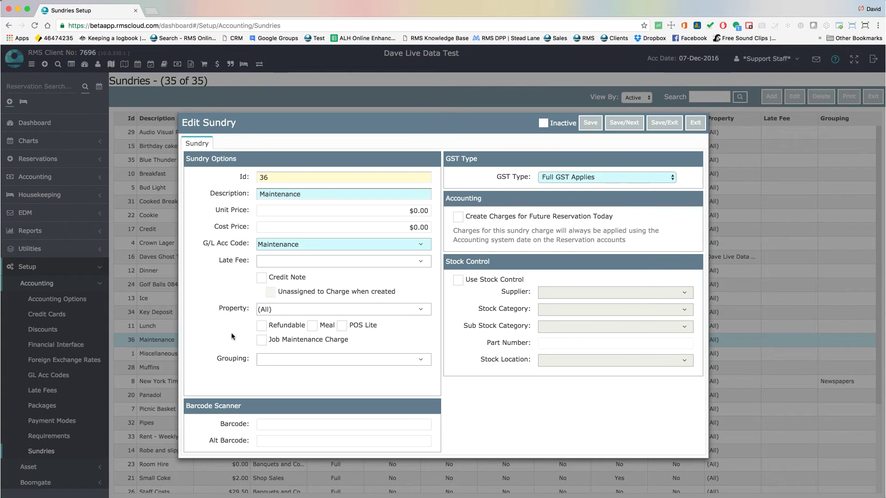
pyautogui.click(262, 341)
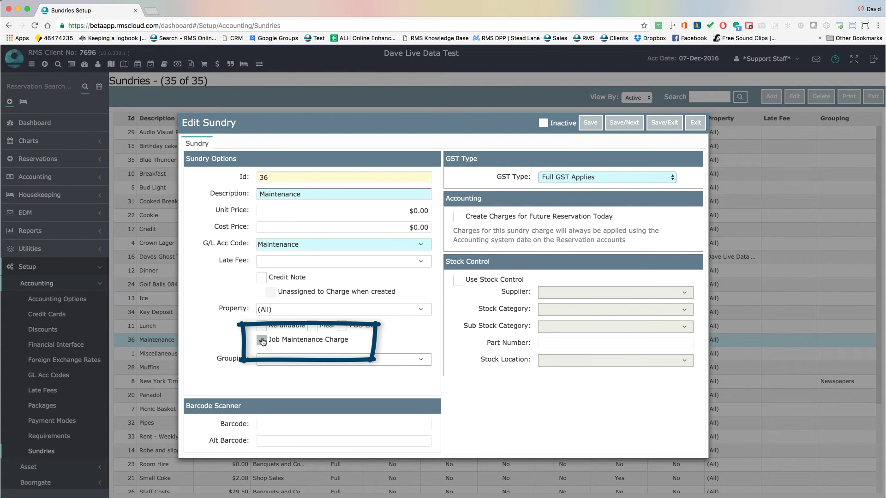